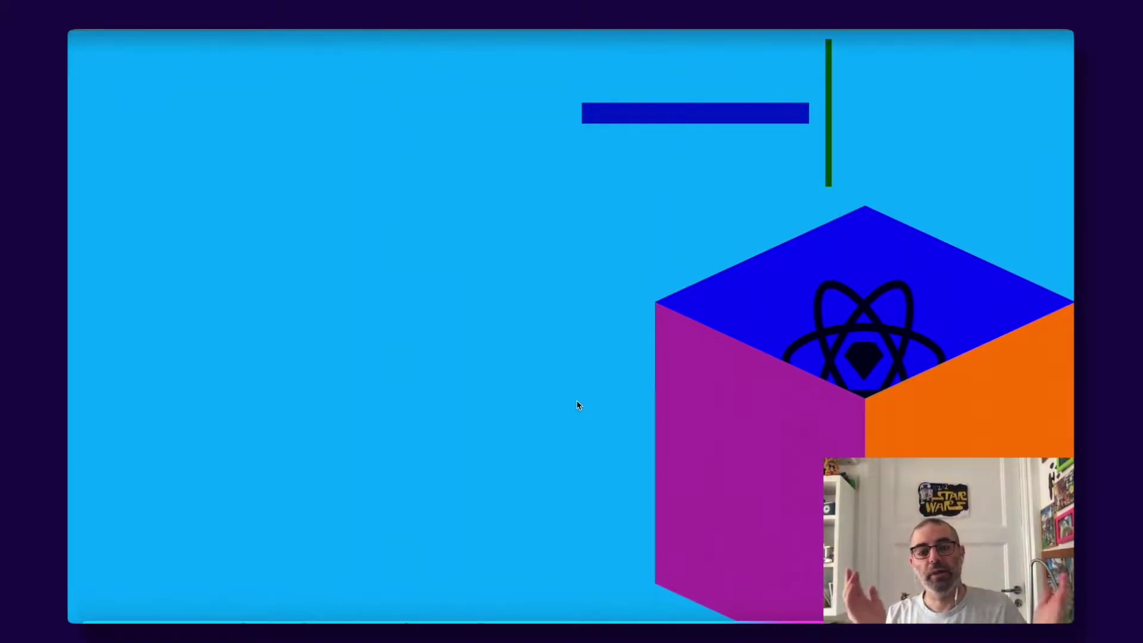
Page the coronavirus prototype preview through Step 2, Step 3 and Step 4 (4. DISTANCE)
key(Right)
key(super+Tab)
key(super+Tab)
key(super+Tab)
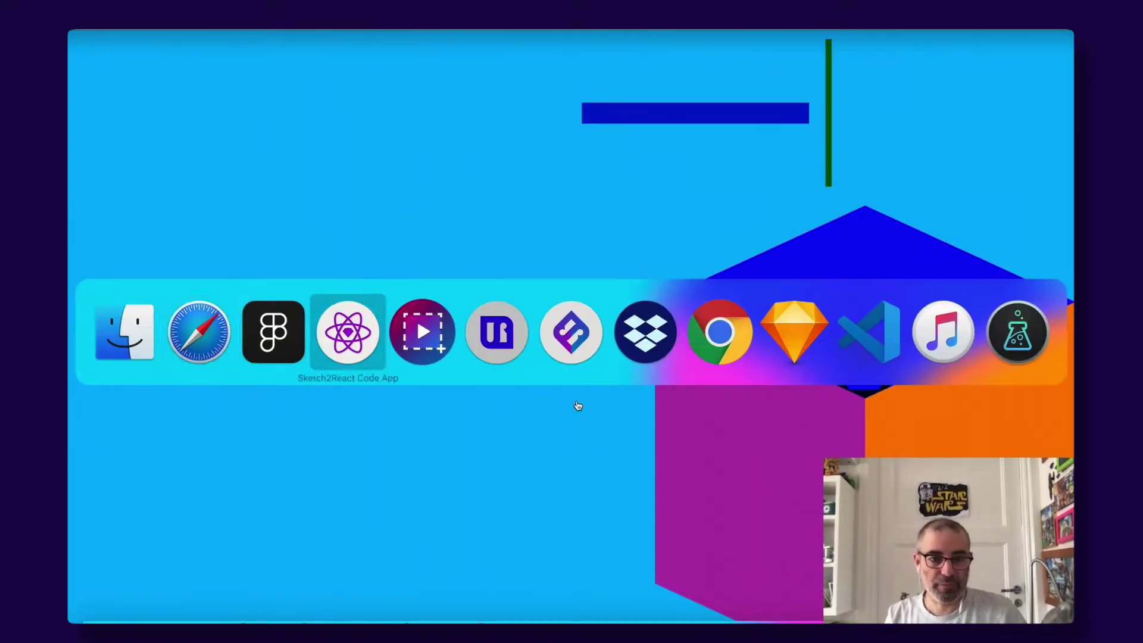
mouse_move(536, 622)
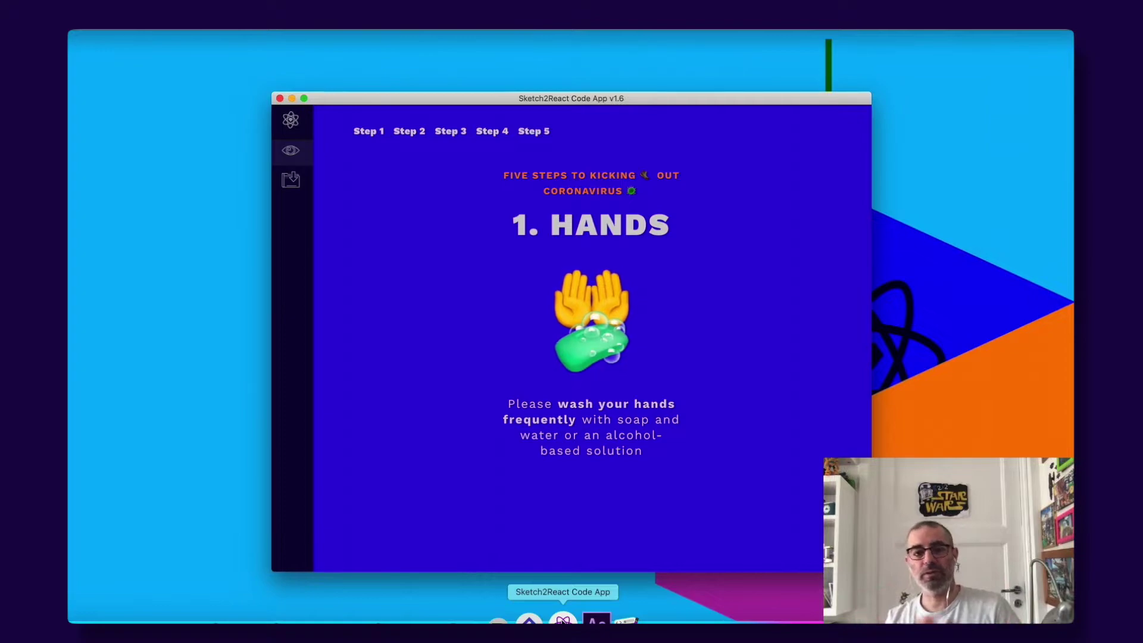
click(417, 132)
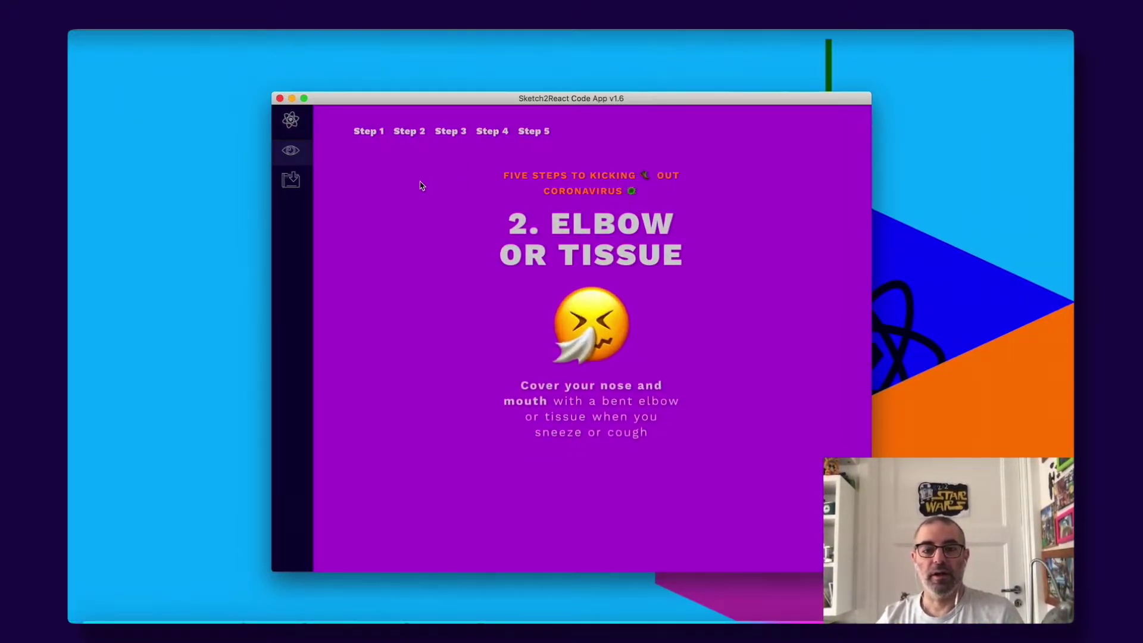
click(454, 133)
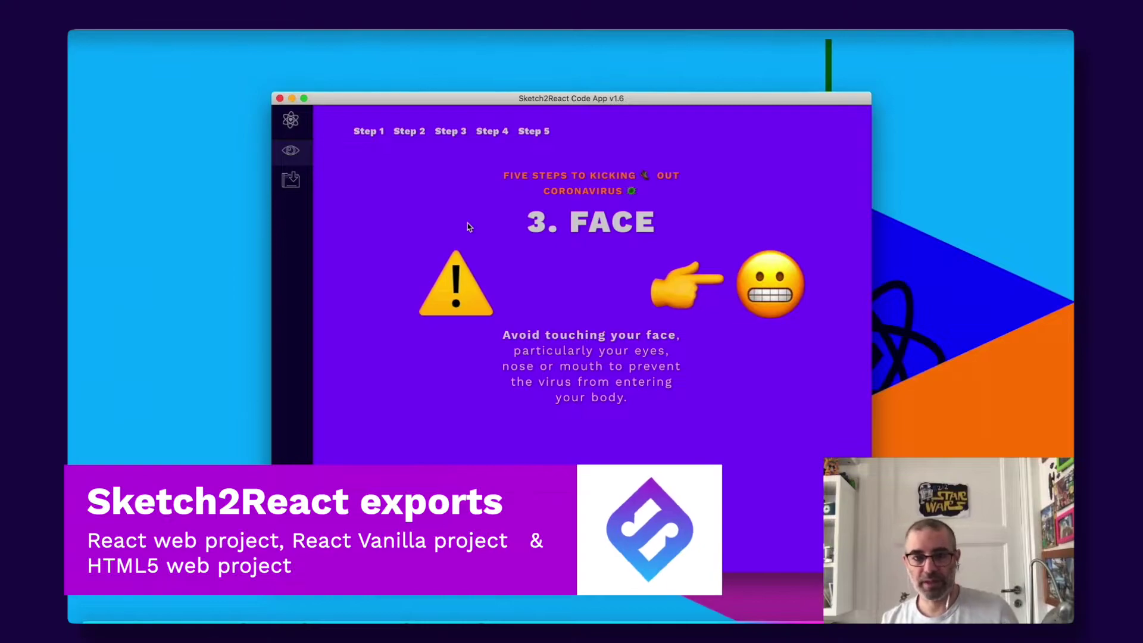
click(493, 131)
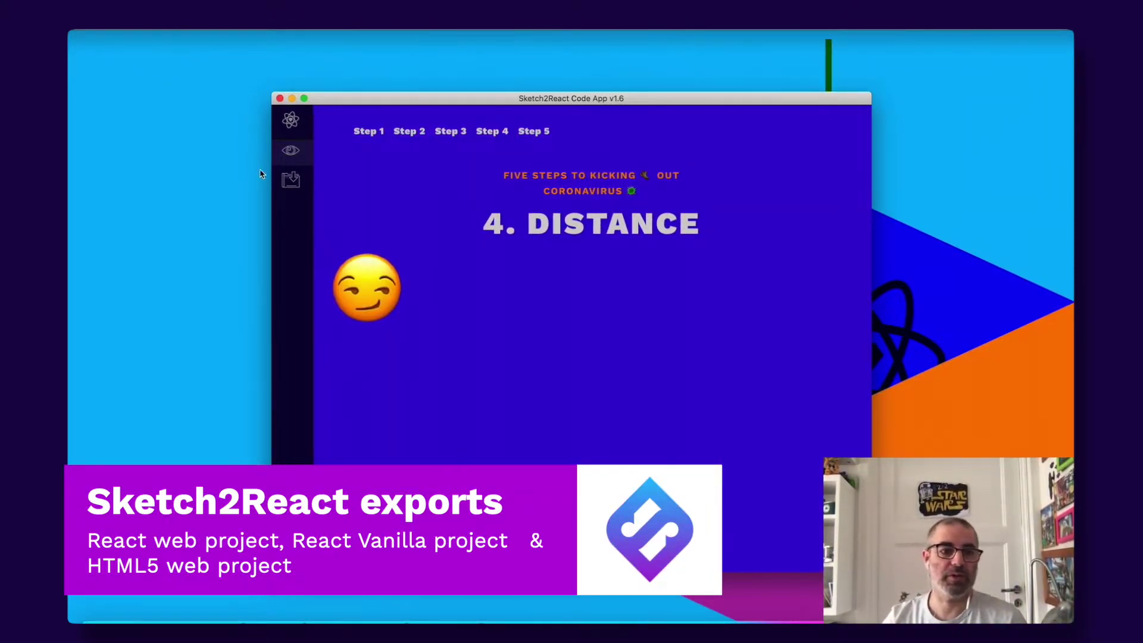
Expand the sidebar's Download options, view the 5. FEEL page, then return to 3. FACE
mouse_move(319, 265)
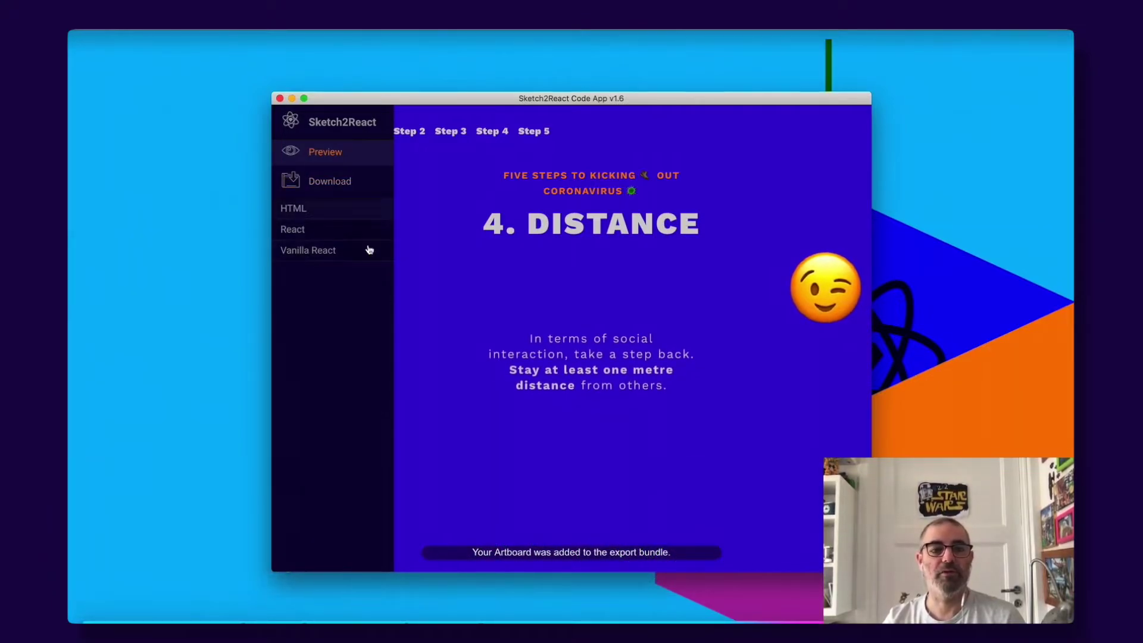
click(341, 183)
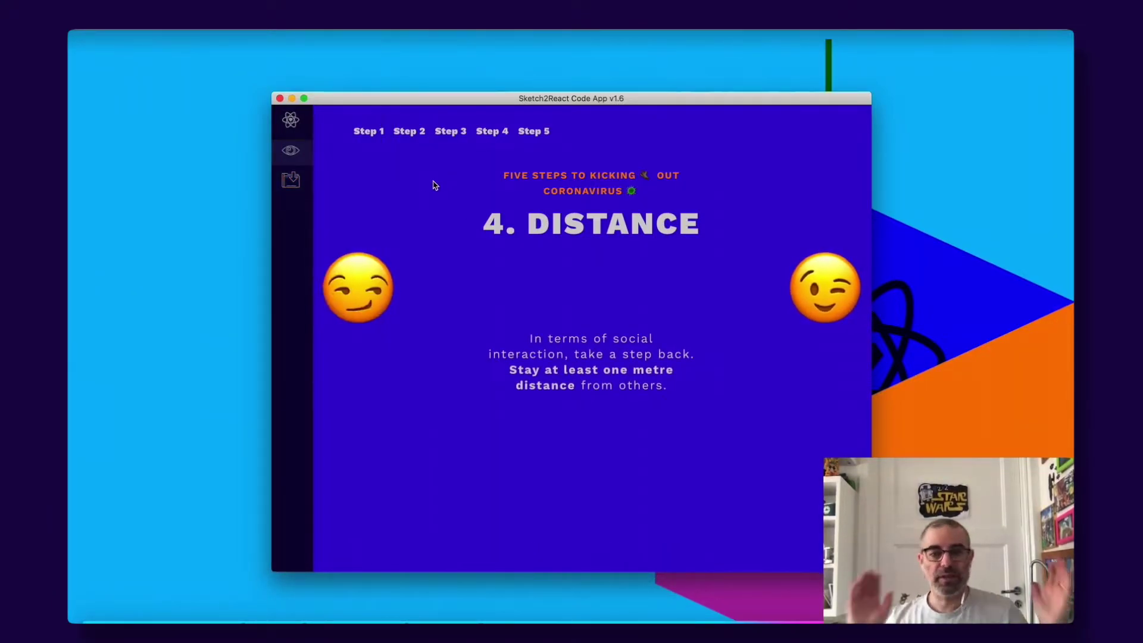
click(534, 131)
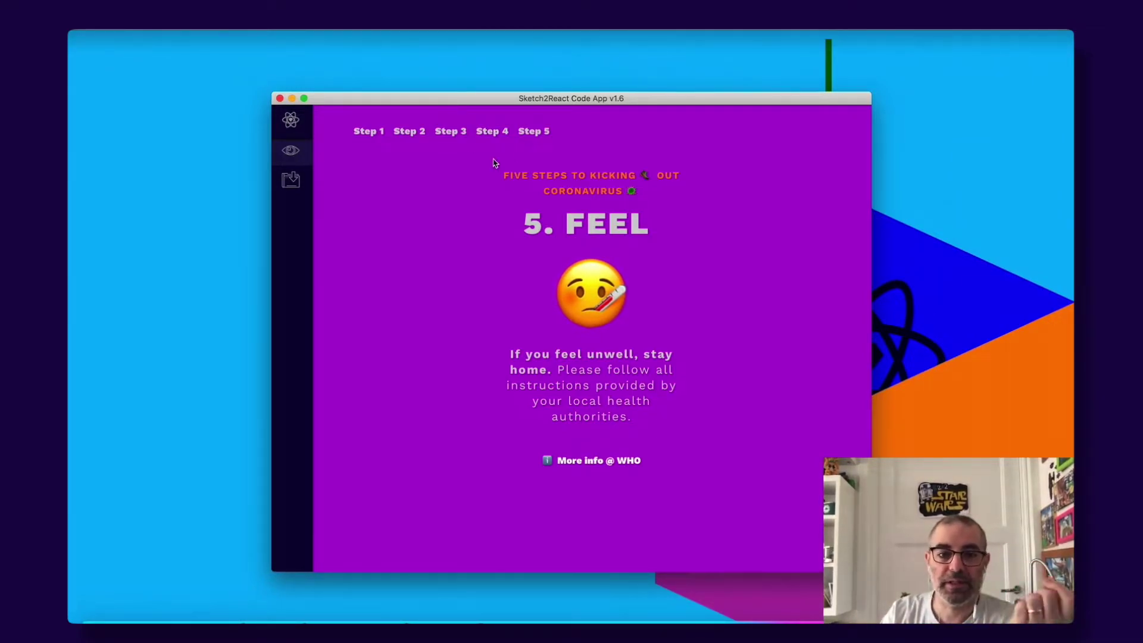
click(451, 131)
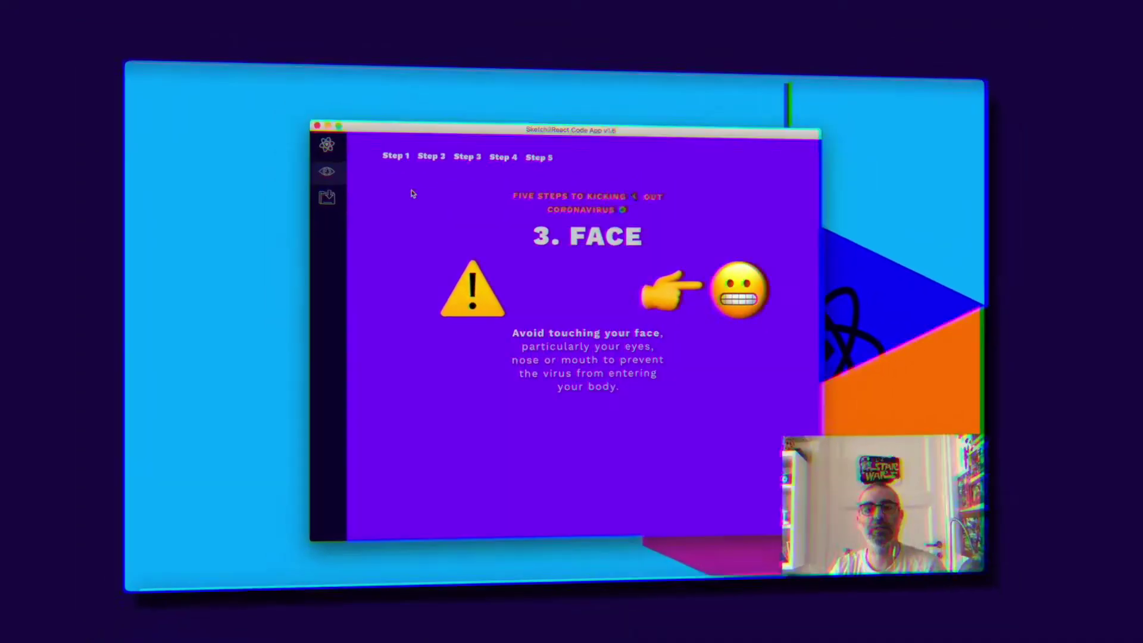
Show the StratosStyleguide204 Typography preview in Stratos Components beside the Explorer file tree
click(534, 131)
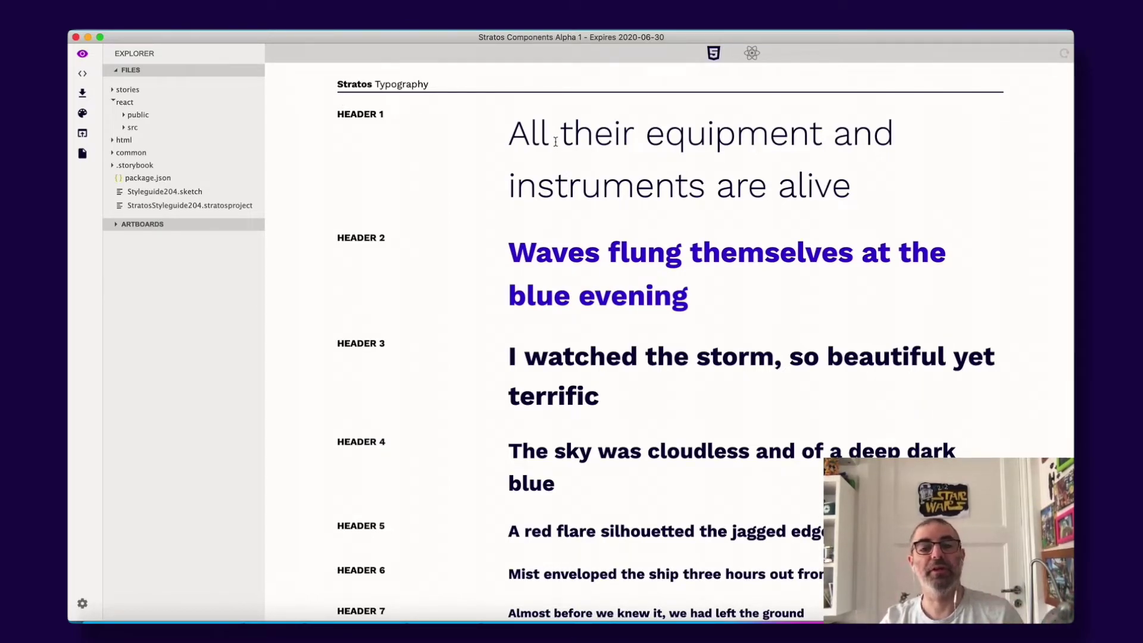
View the Typography page's React source, browse the src and public folders, then show download options
click(82, 73)
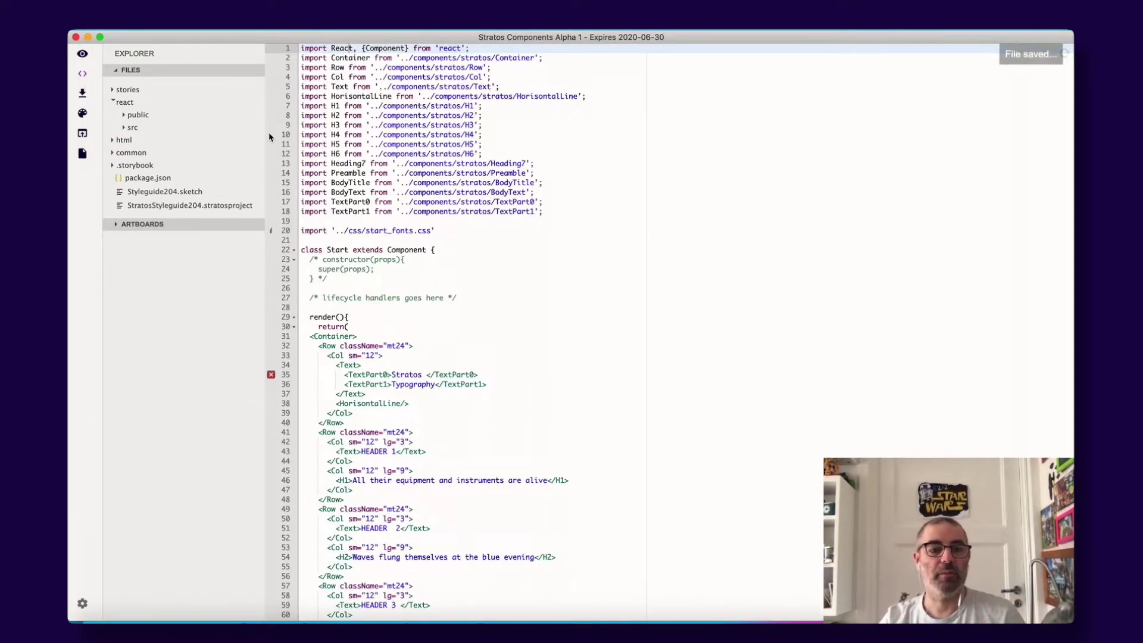
click(125, 130)
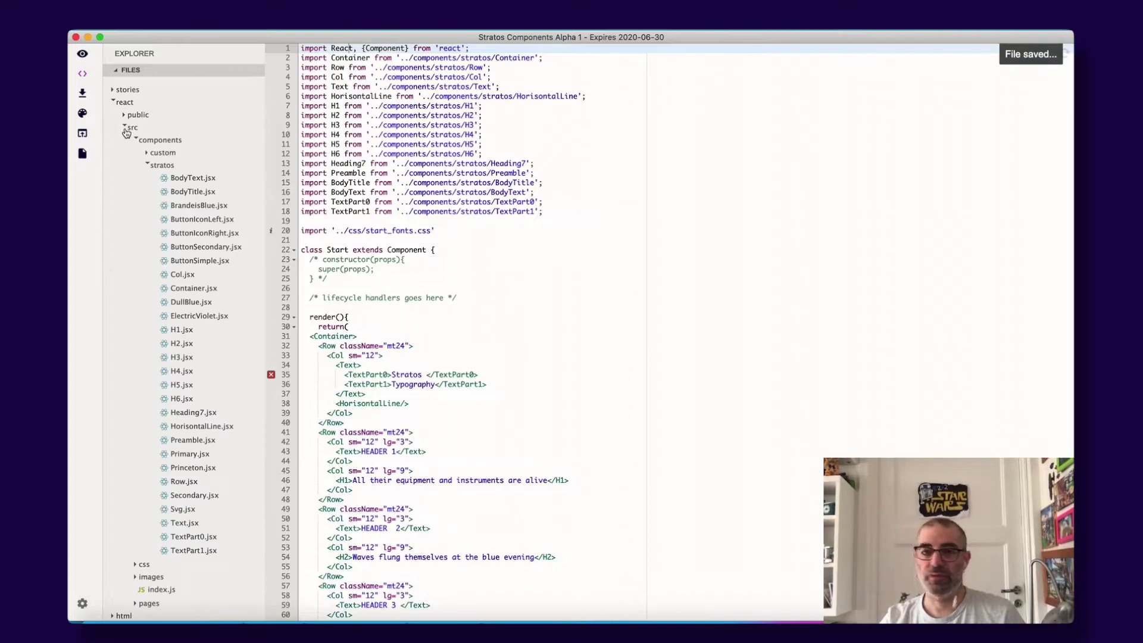
click(125, 130)
click(126, 129)
click(125, 129)
click(125, 130)
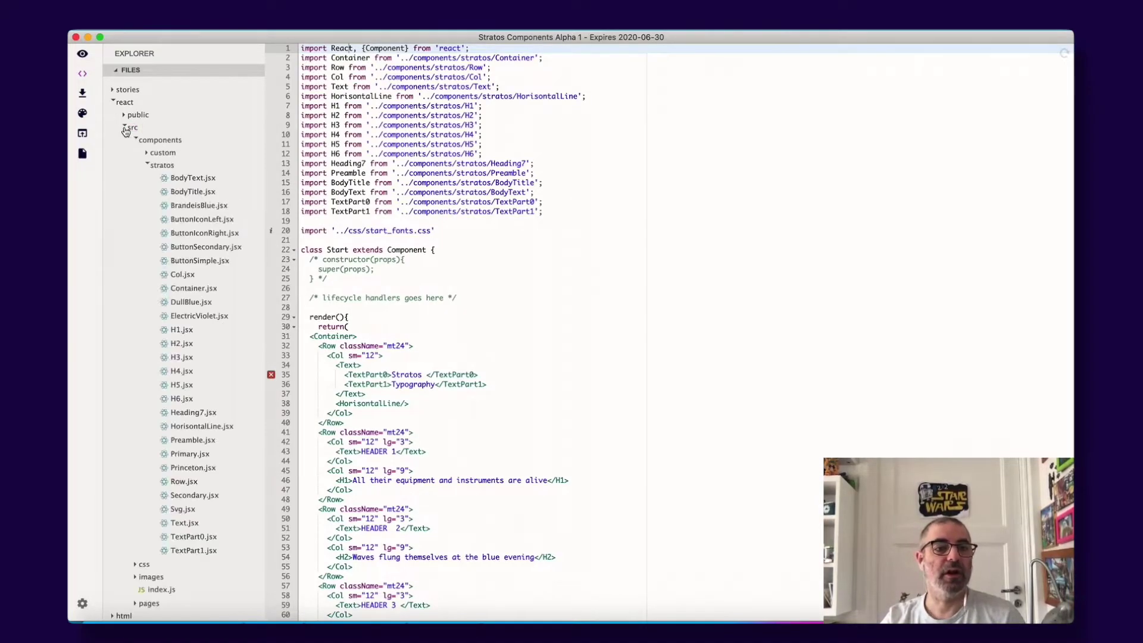
click(125, 130)
click(126, 115)
click(126, 115)
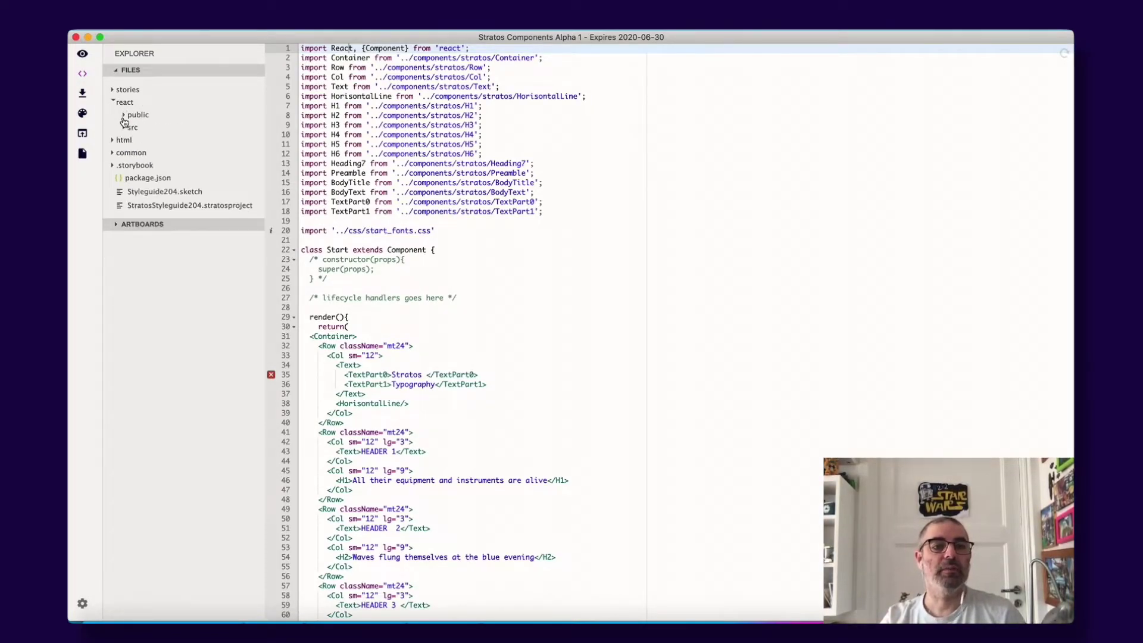
click(82, 94)
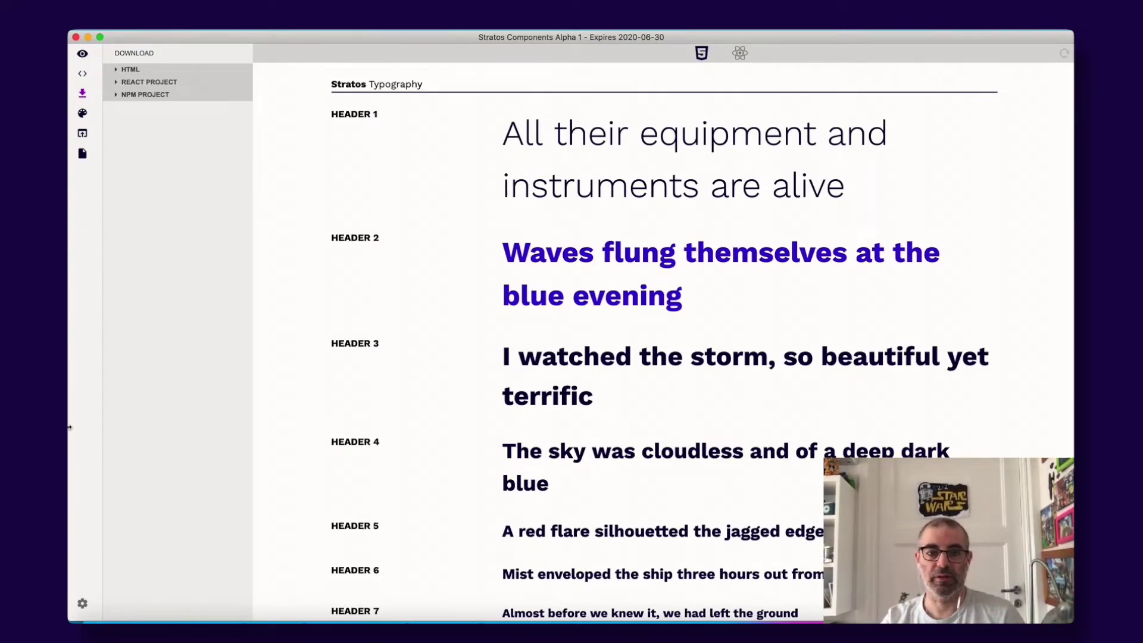
Scroll the typography preview and inspect the h3 styles in the Component Inspector
scroll(573, 250, down, 3)
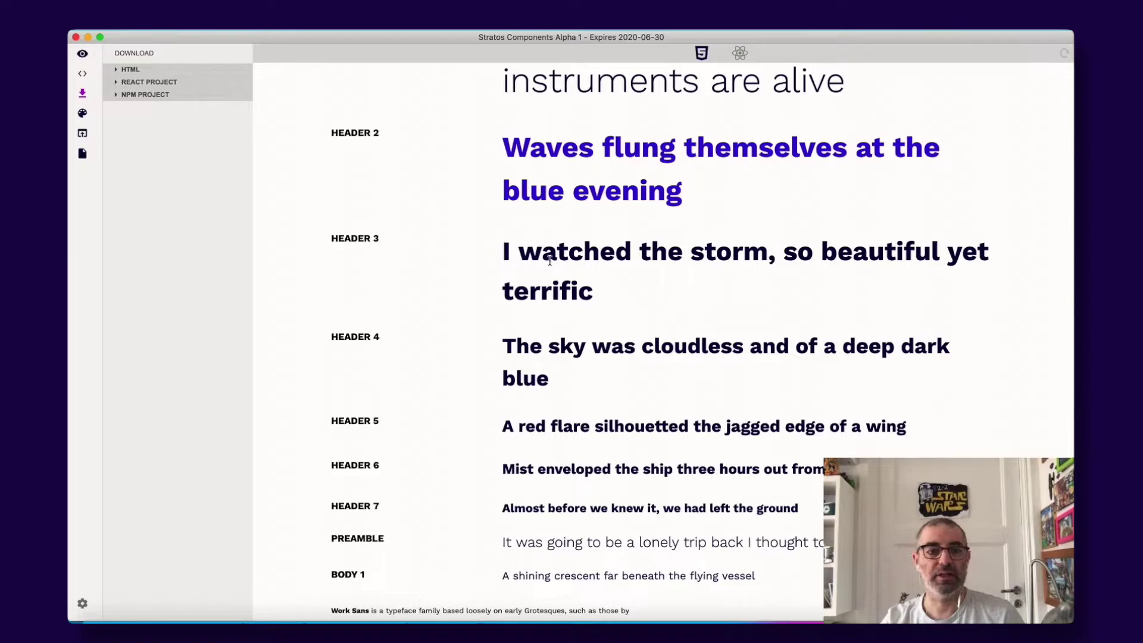
click(86, 122)
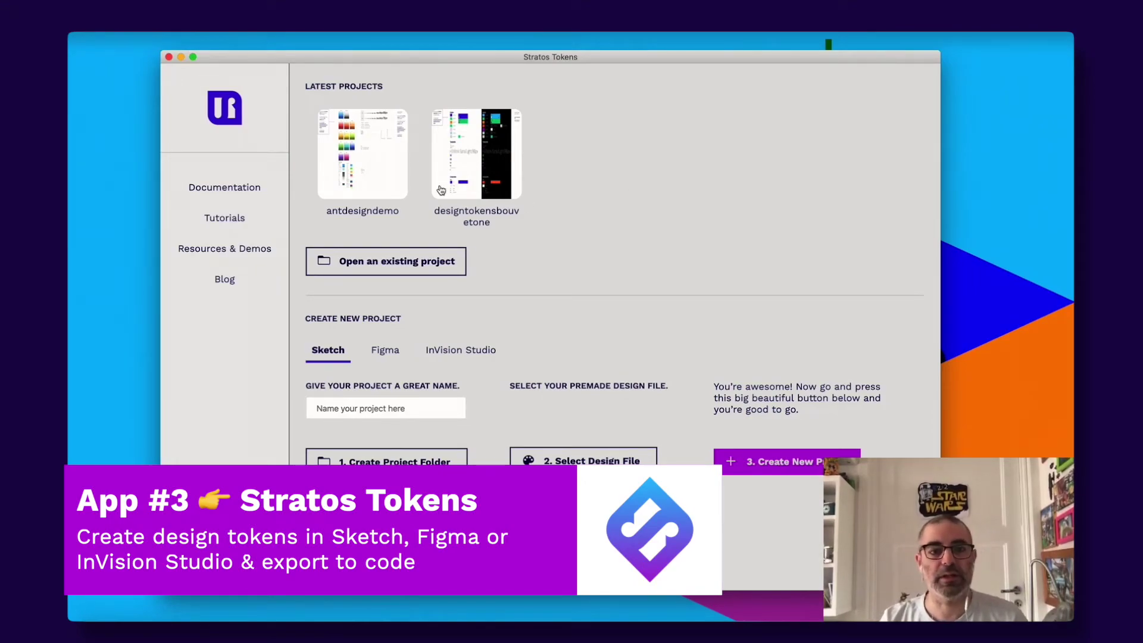
key(super+space)
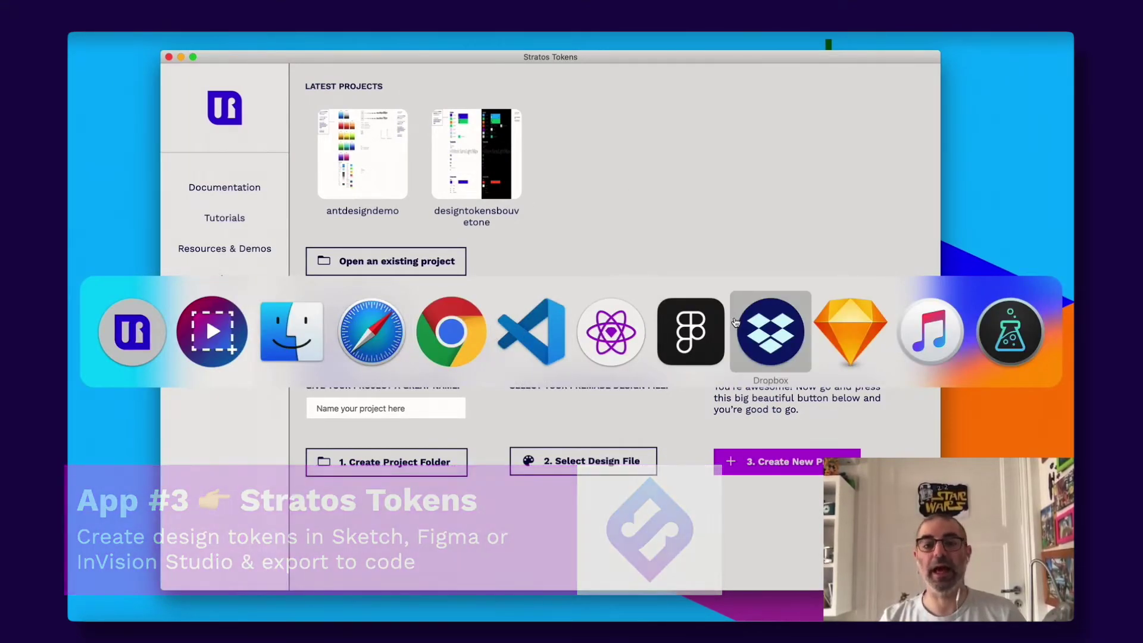
click(132, 332)
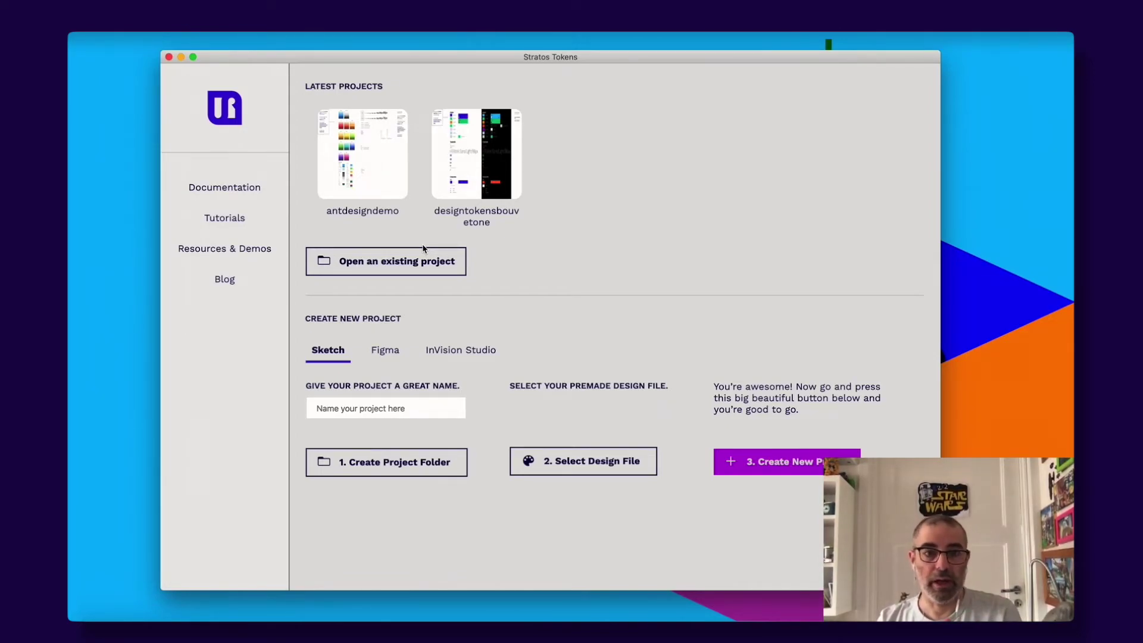
key(super+Tab)
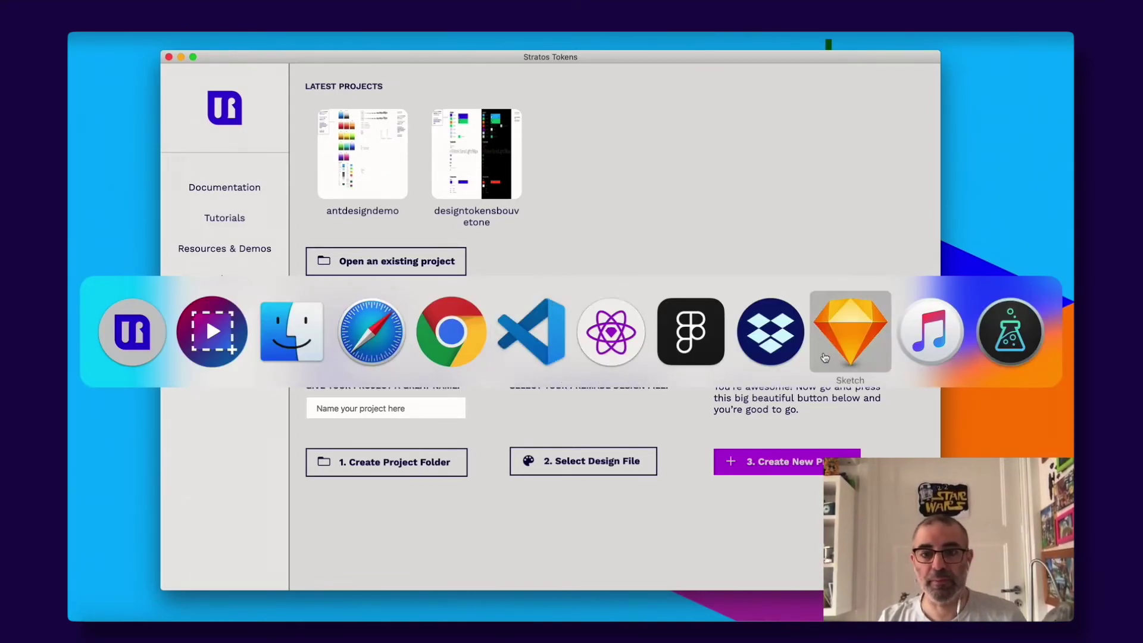
Inspect the blue-10 colour swatch on the AntDesignSystemDemo colour artboard in Sketch
click(851, 333)
scroll(452, 250, left, 10)
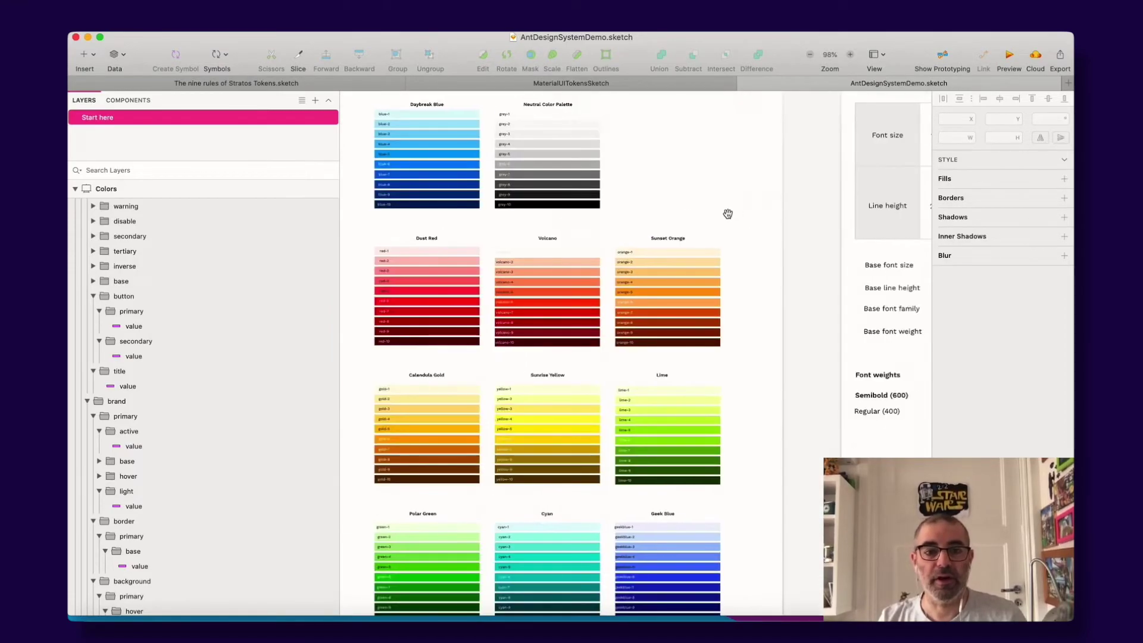
scroll(469, 220, up, 5)
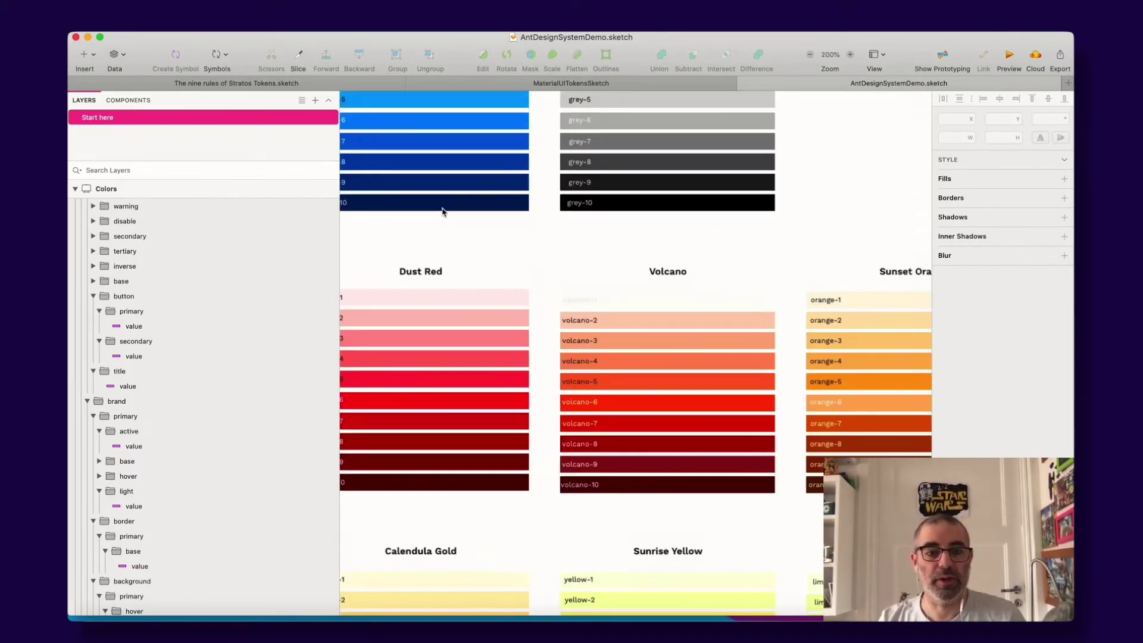
click(540, 284)
scroll(209, 276, up, 3)
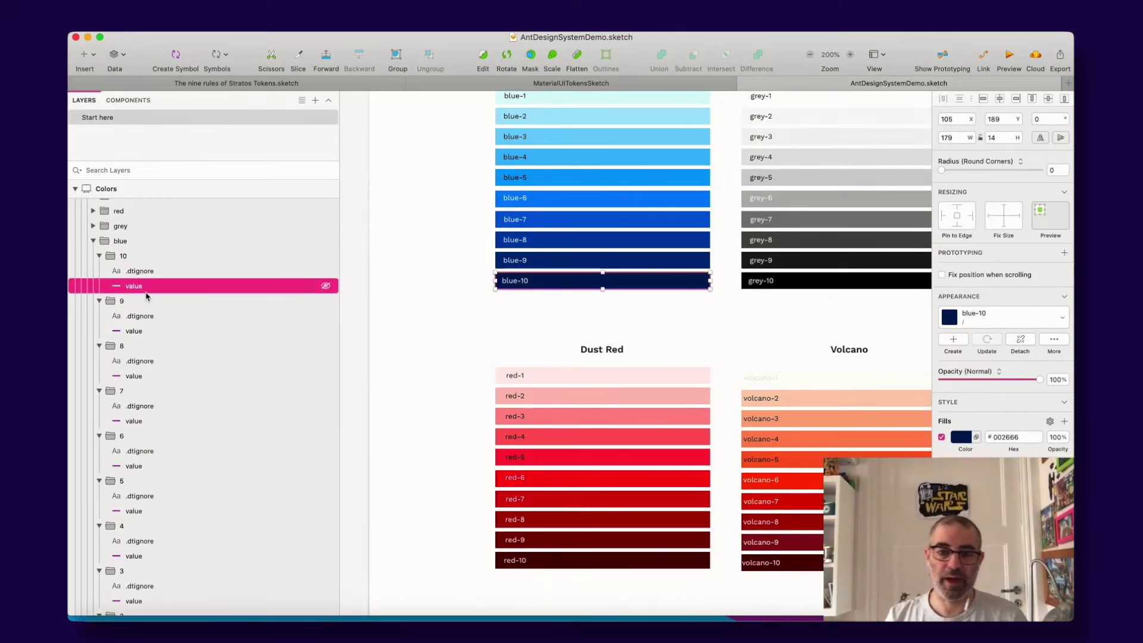
scroll(496, 302, down, 3)
click(495, 295)
scroll(571, 299, right, 1)
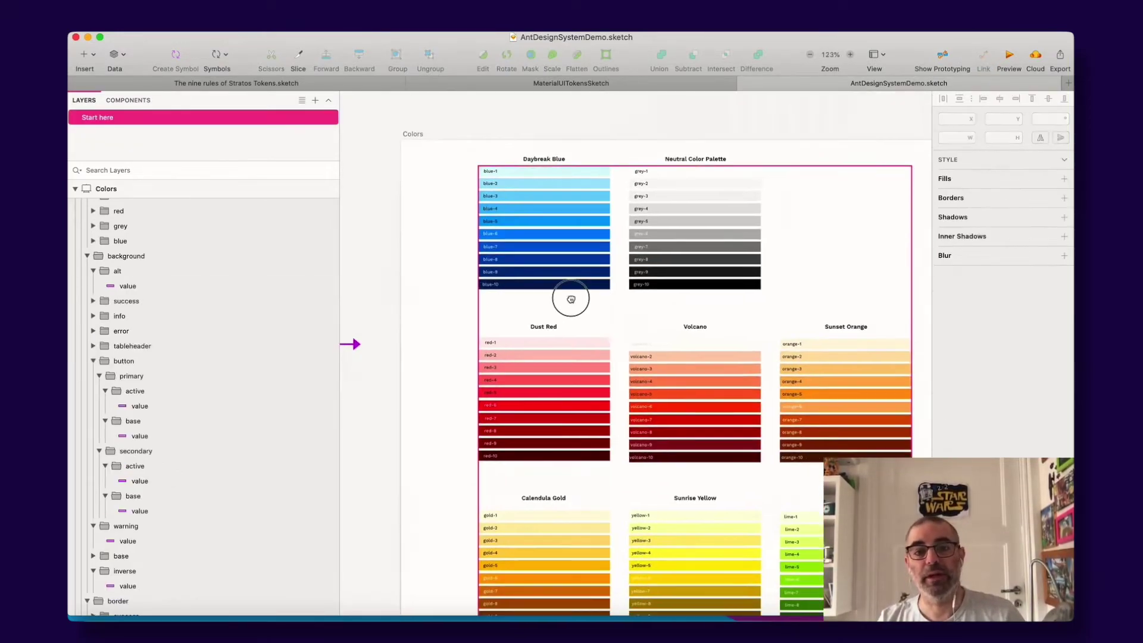
scroll(519, 286, down, 5)
Select the blue-3 swatch's value layer in the Figma AntDesignSystemDemo file
key(super+Tab)
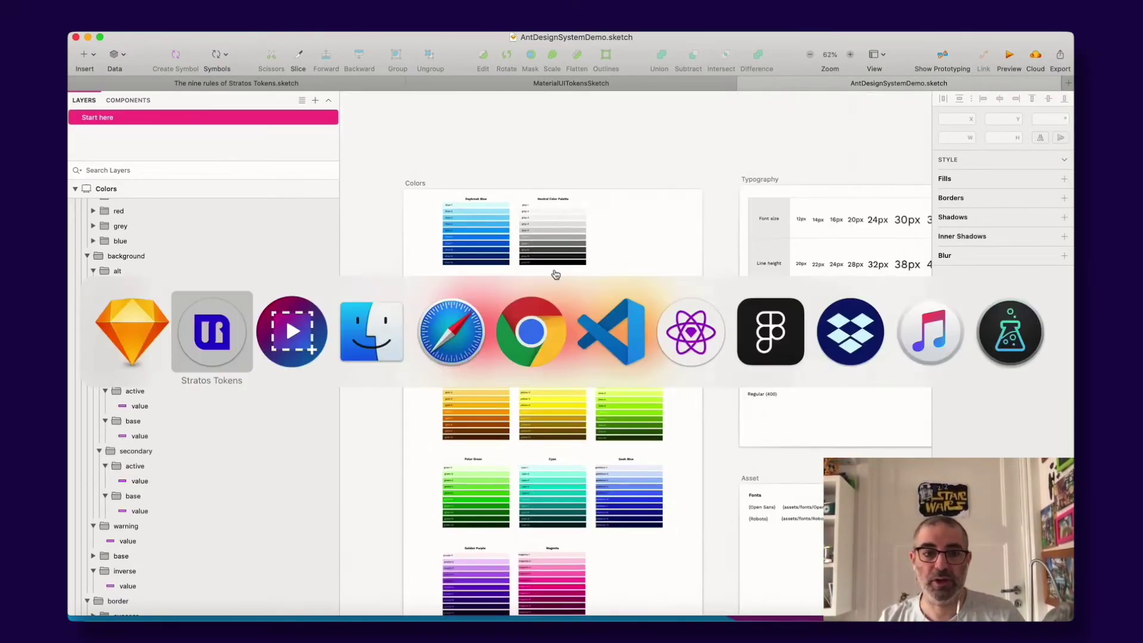
key(super+Tab)
key(super+Tab)
key(super+Tab)
key(super+Tab)
key(super+Tab)
key(super+Tab)
key(super+Tab)
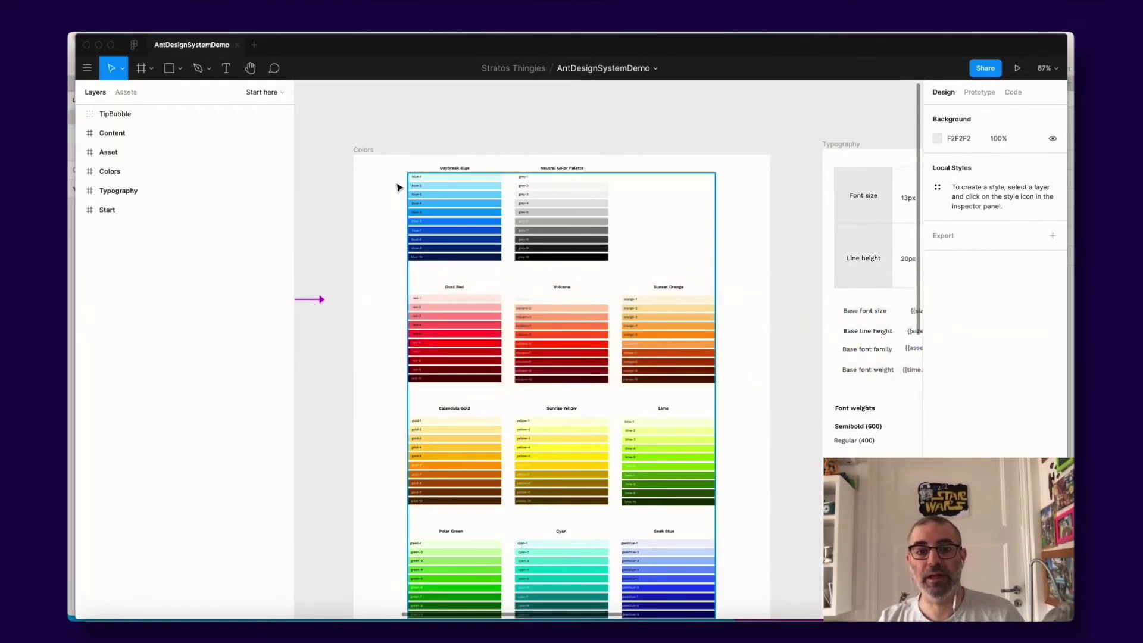
super+click(452, 194)
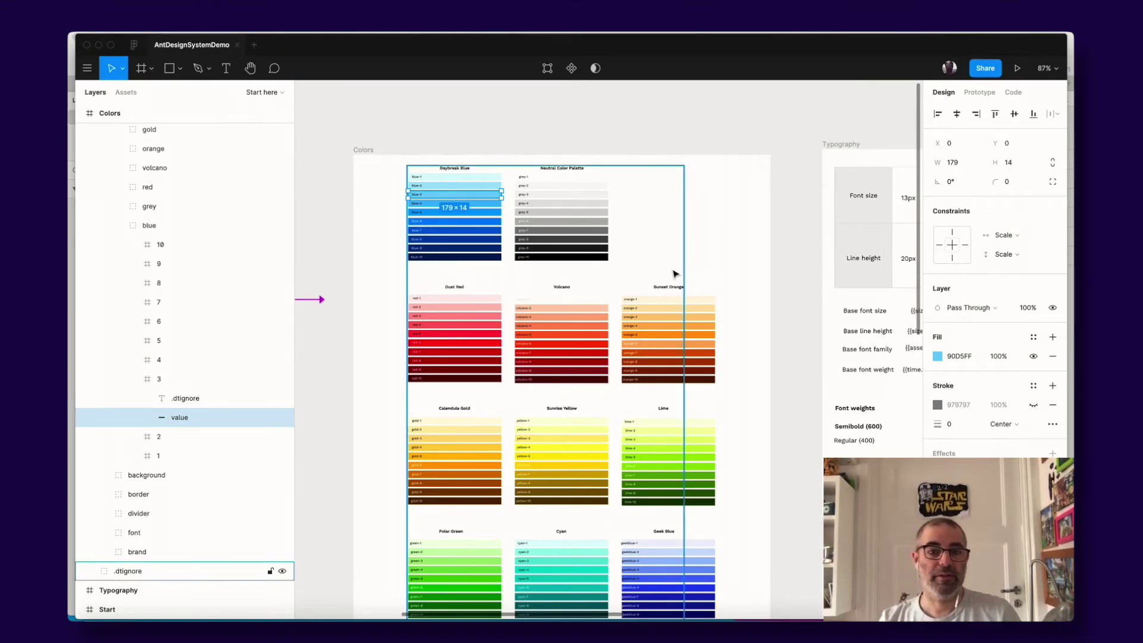
Clear the Figma selection and bring up the app switcher to return to Stratos Tokens
click(347, 169)
key(super+Tab)
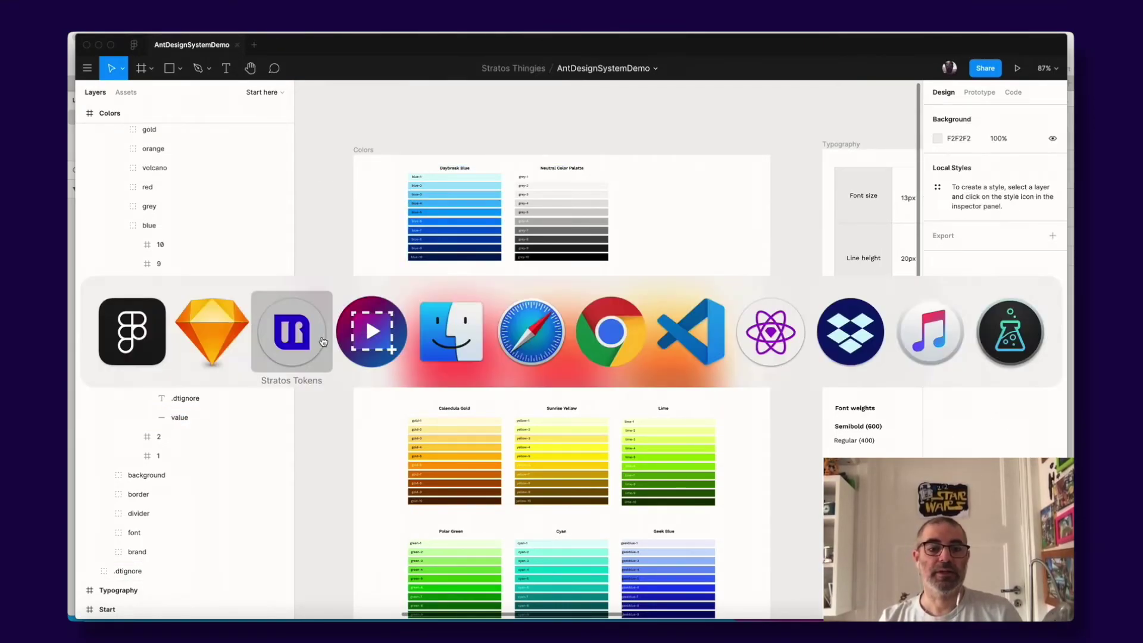